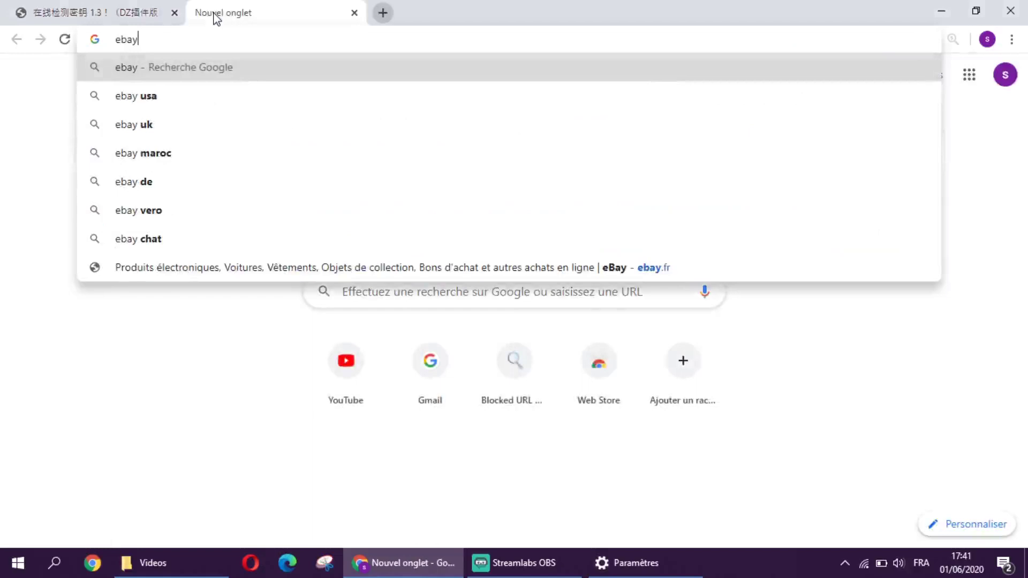
- Load the ebay.com home page in the new tab
text(.com)
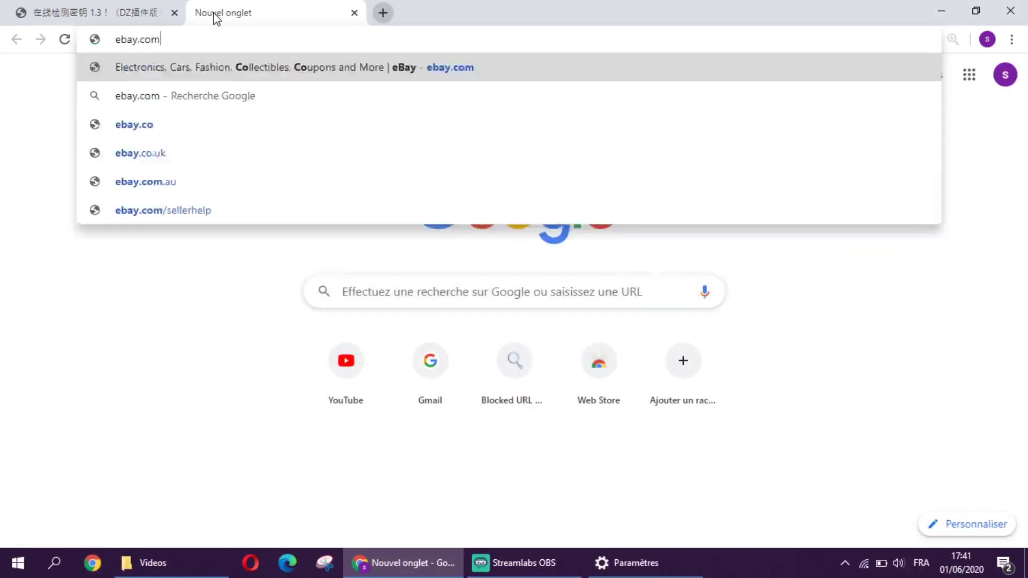
key(Return)
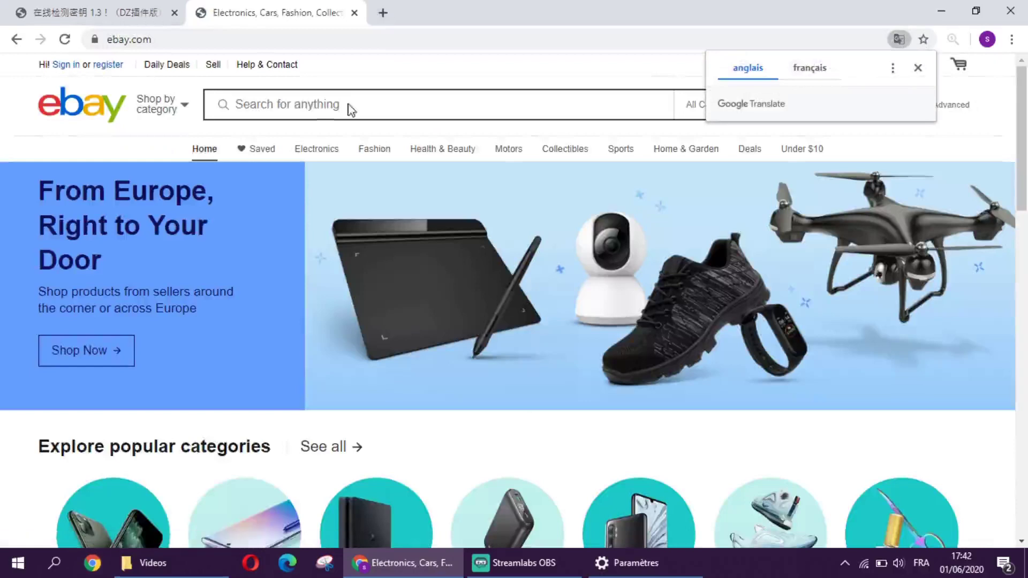
- Search eBay for 'windows 10 key' and scroll through the Windows 10 Pro key listings
click(348, 103)
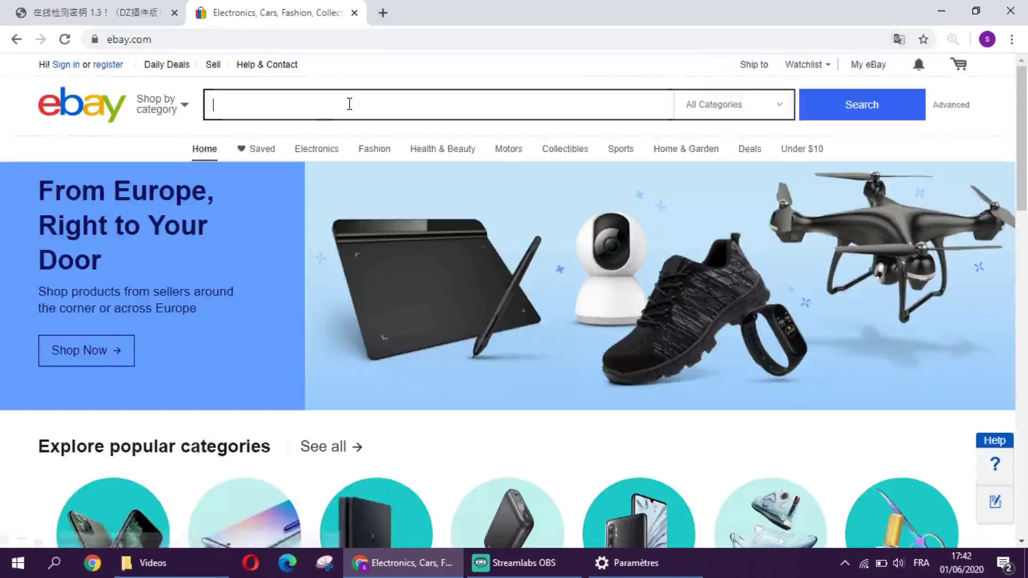
text(w)
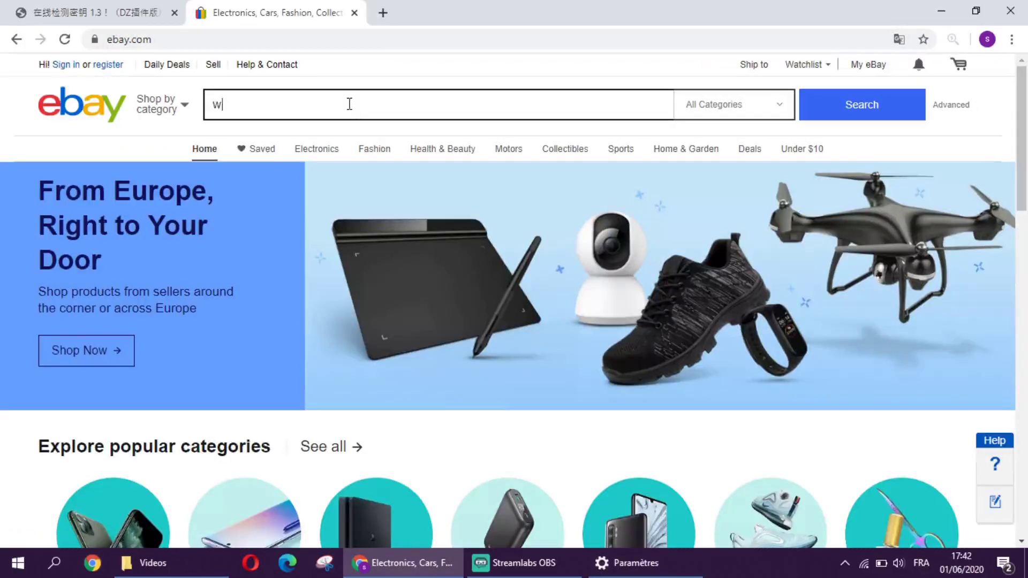
text(indows 10 key)
key(Return)
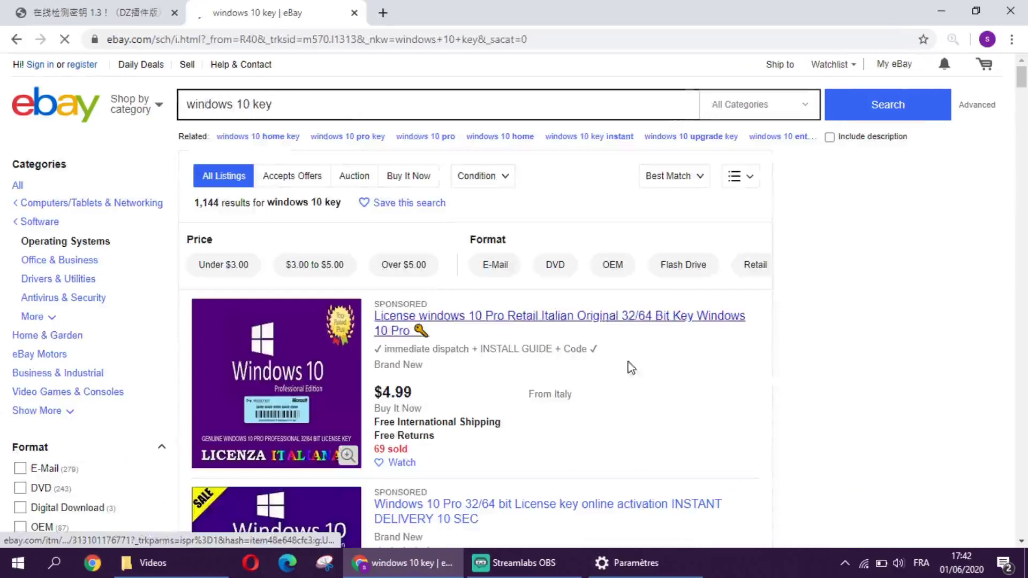
scroll(767, 385, down, 2)
scroll(765, 385, down, 1)
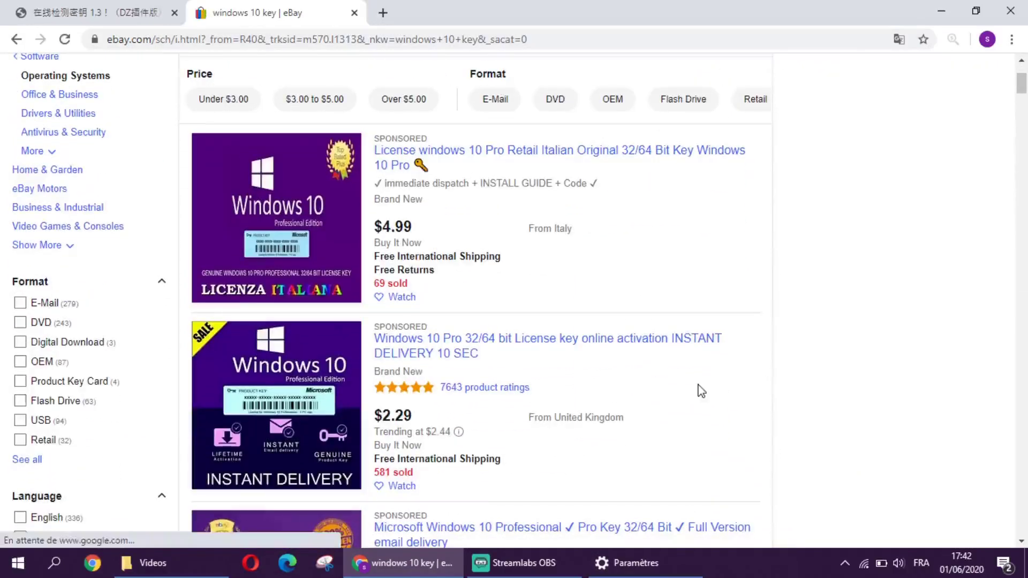
scroll(700, 390, down, 2)
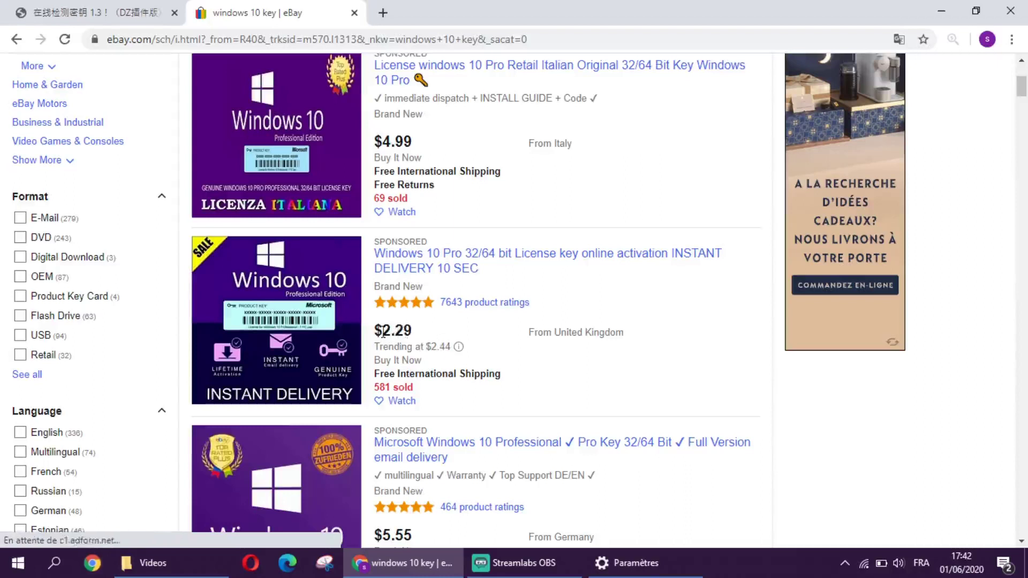
mouse_move(454, 346)
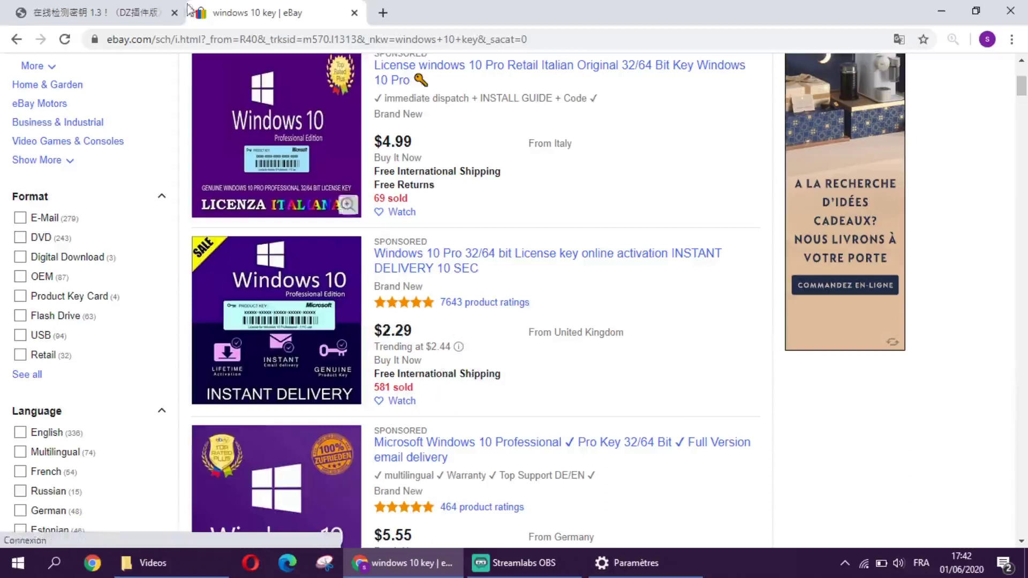
- Select the key labelled 600key in the list, then switch to the webact.185.hk key-checker tab
click(139, 11)
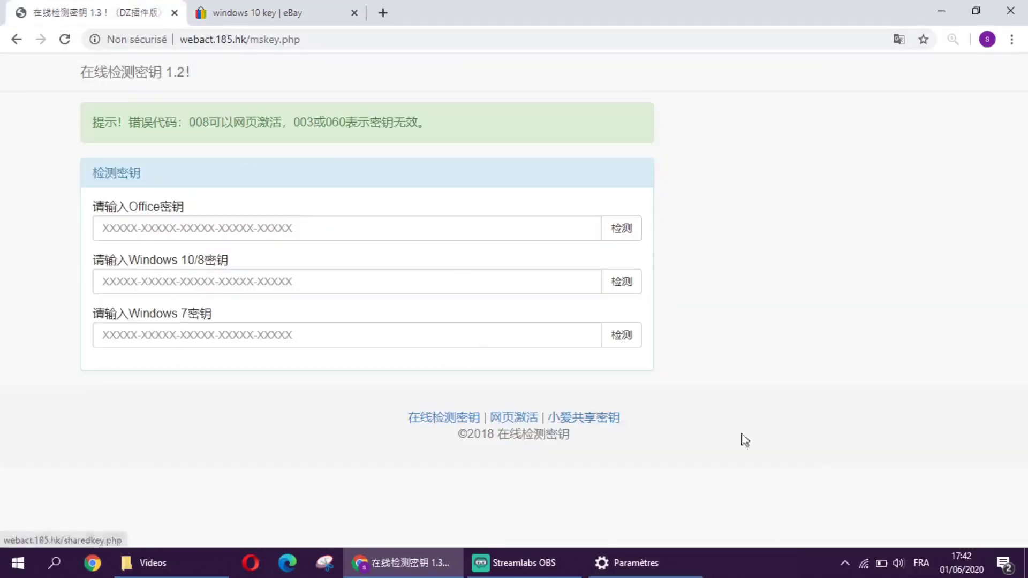
key(ctrl+Tab)
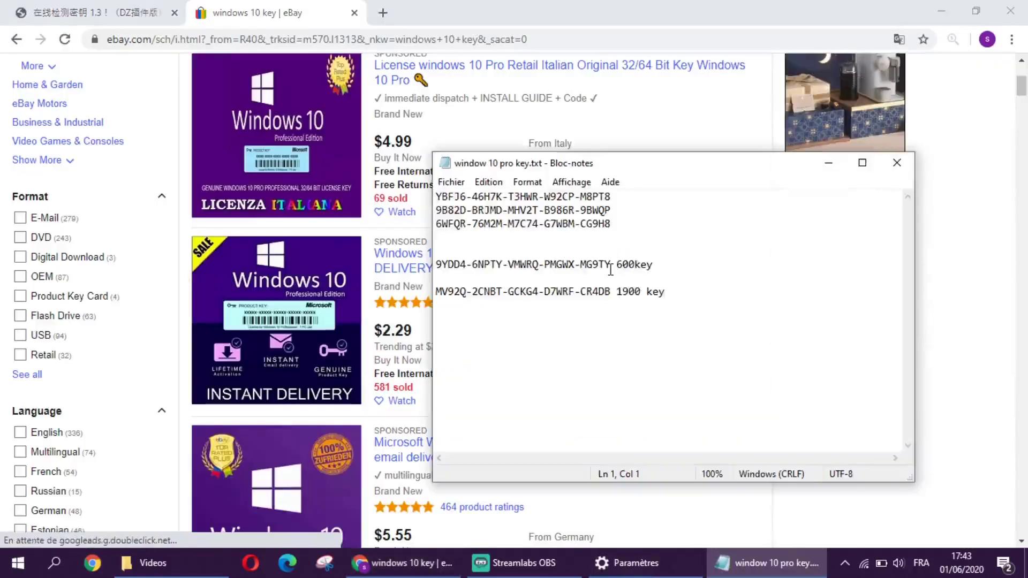
drag(611, 264, 422, 270)
key(ctrl+c)
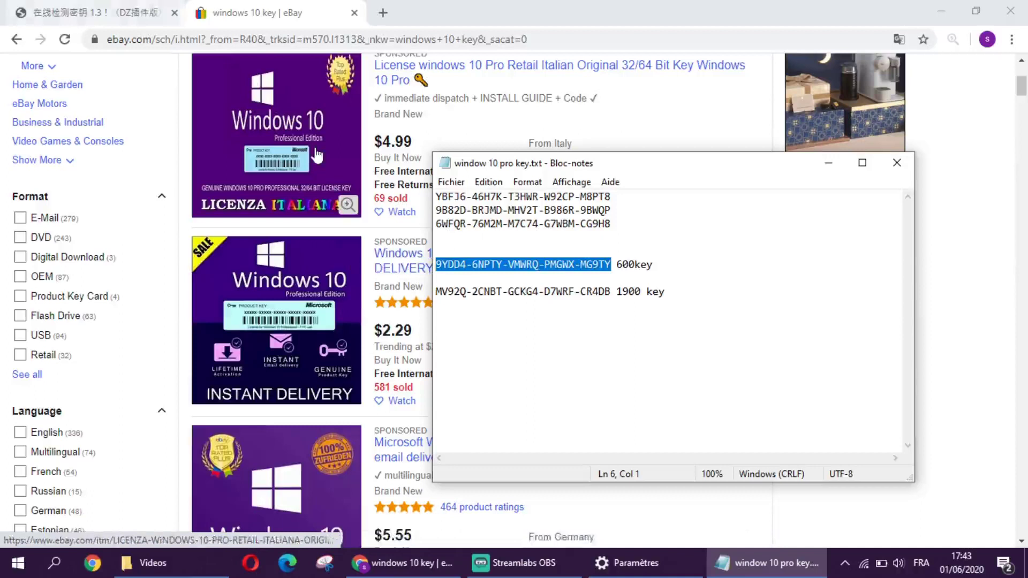
click(418, 231)
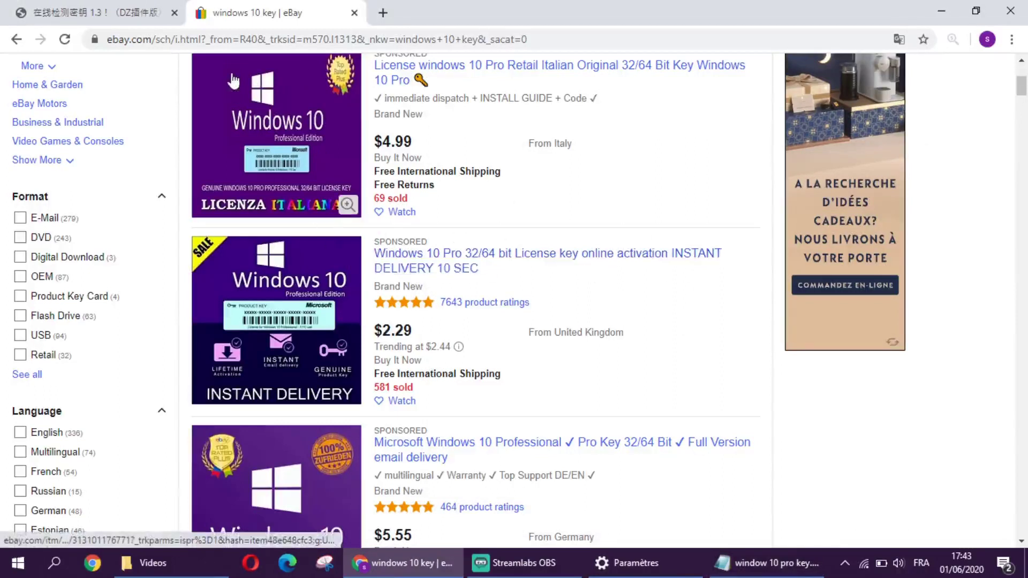
click(135, 22)
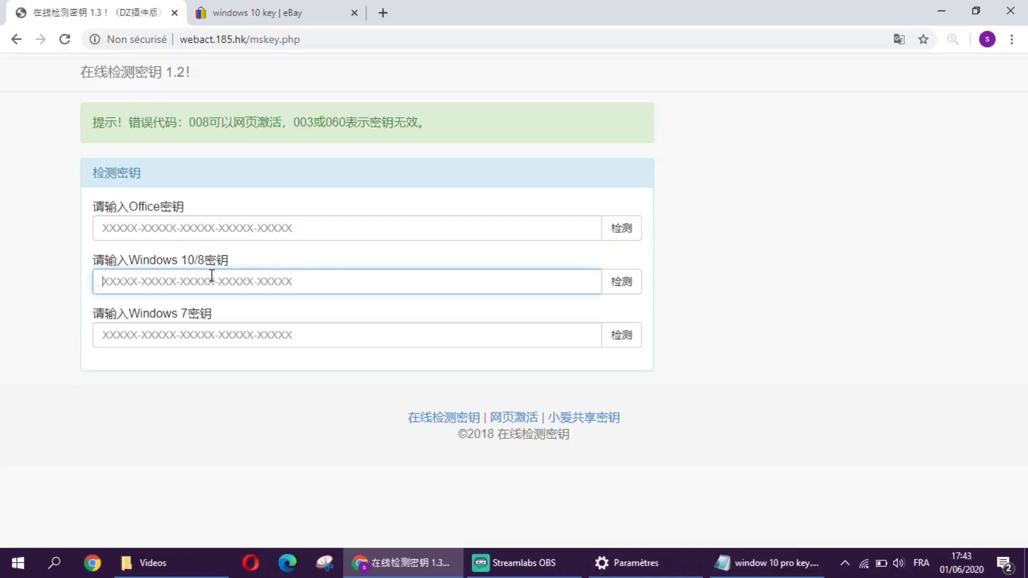
- Paste the copied key into the Windows 10/8 field, run the 检测 check, then return to eBay
key(ctrl+v)
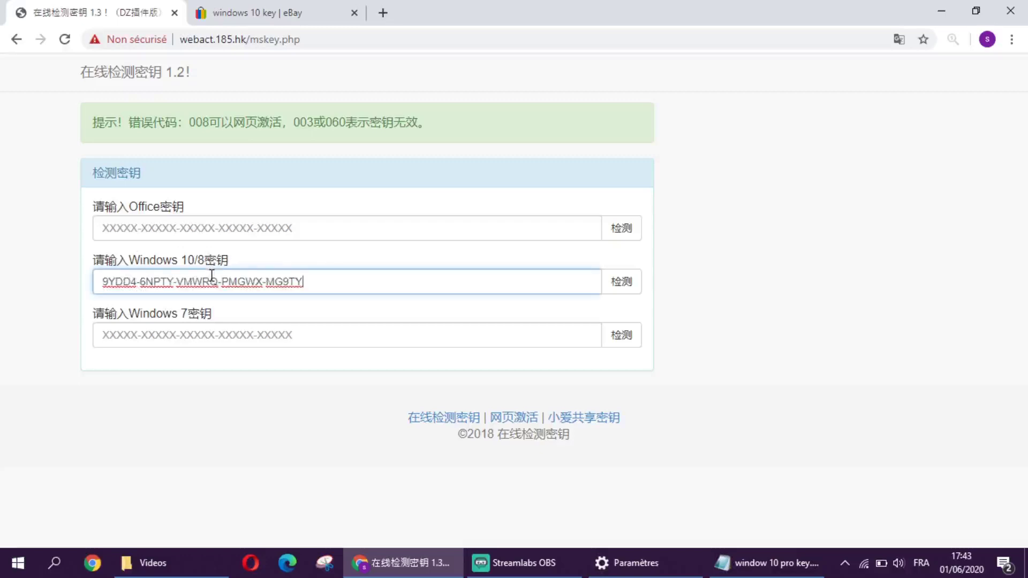
click(624, 284)
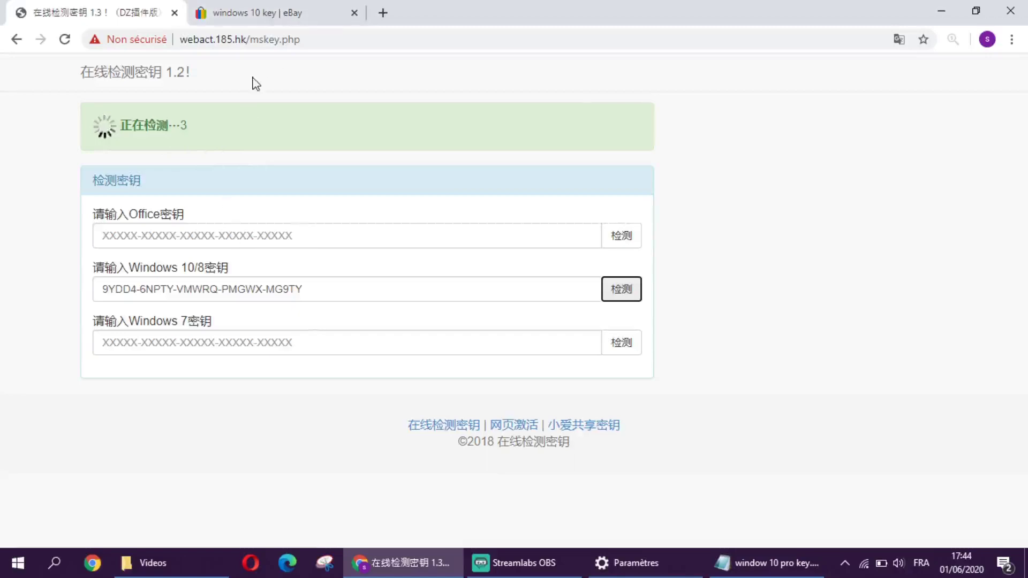
click(284, 8)
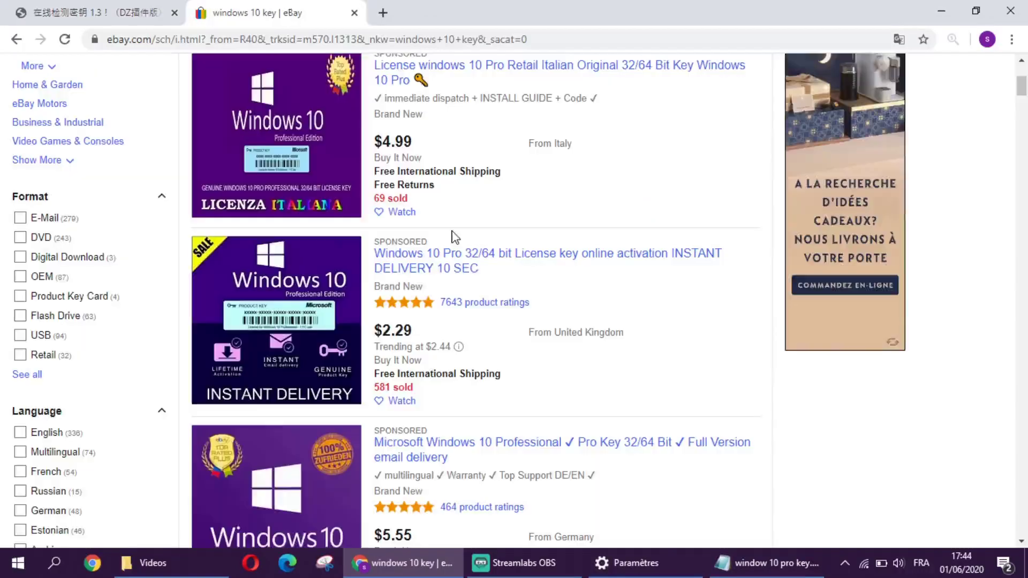
- Replace the eBay search with 'microsoft office key' and scroll through the Office 2019 listings
scroll(525, 201, up, 5)
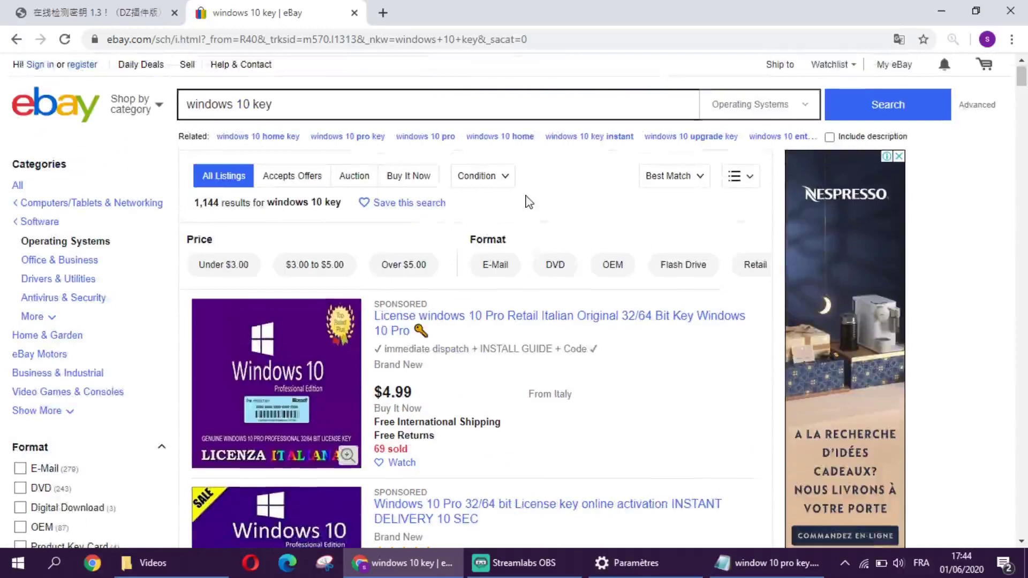
click(384, 98)
key(ctrl+shift+Left)
key(ctrl+shift+Left)
key(ctrl+shift+Left)
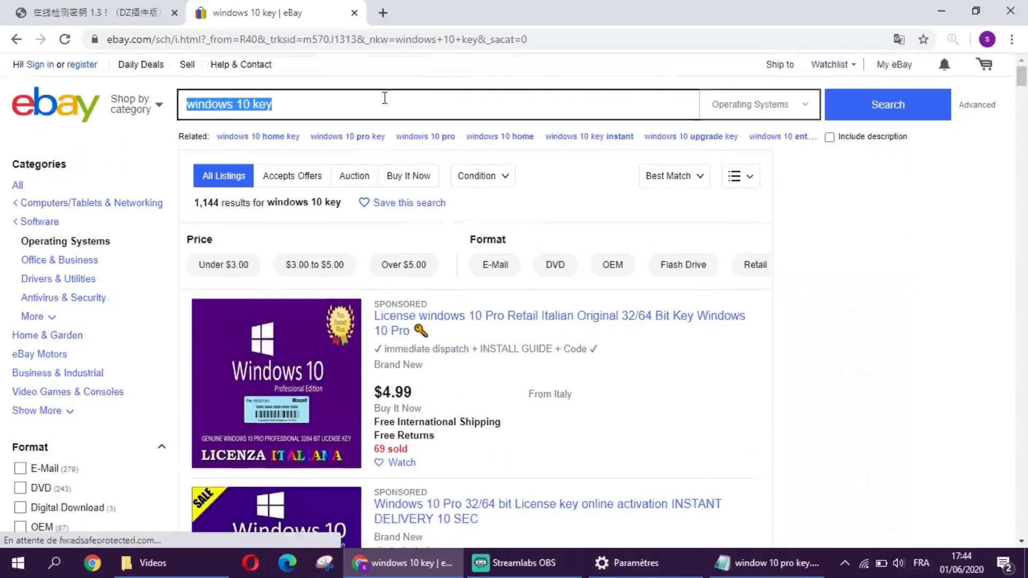
text(mi)
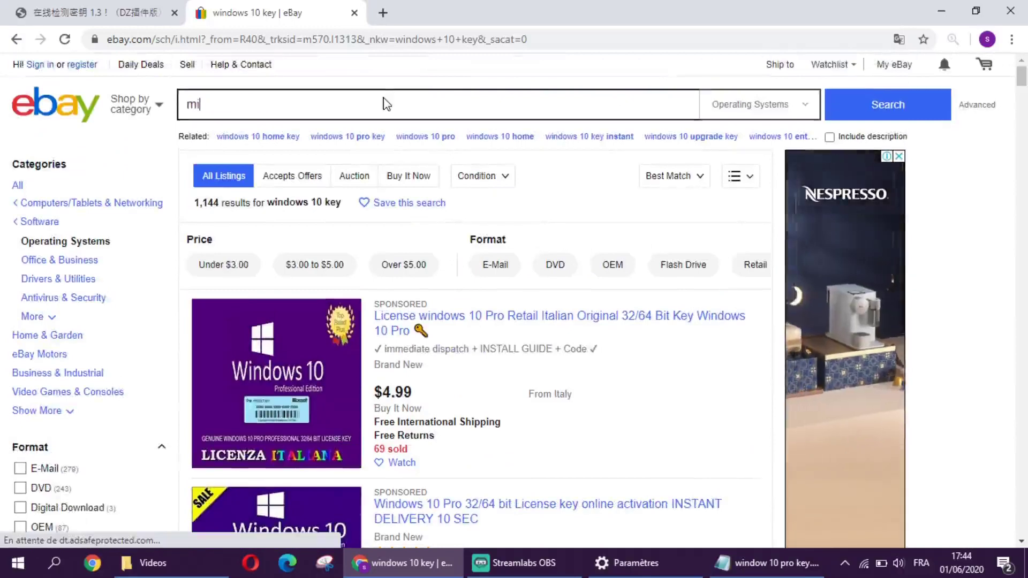
text(crosoft)
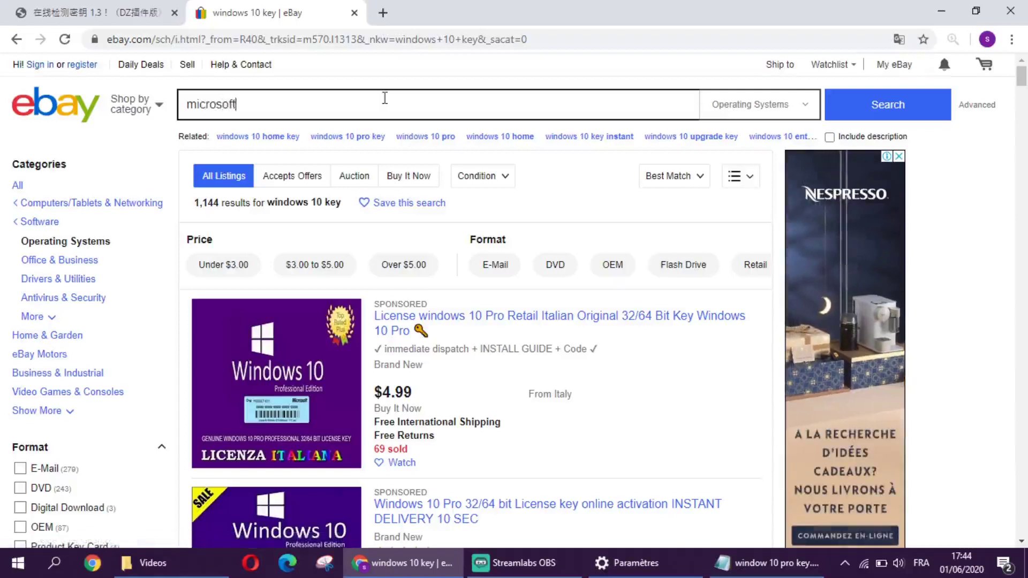
text( office ke)
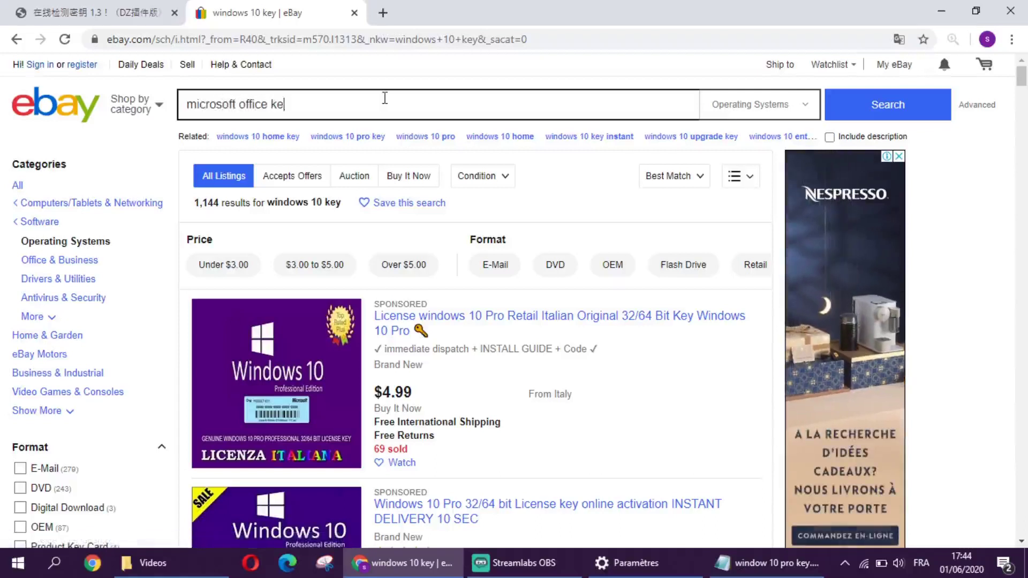
text(y)
key(Return)
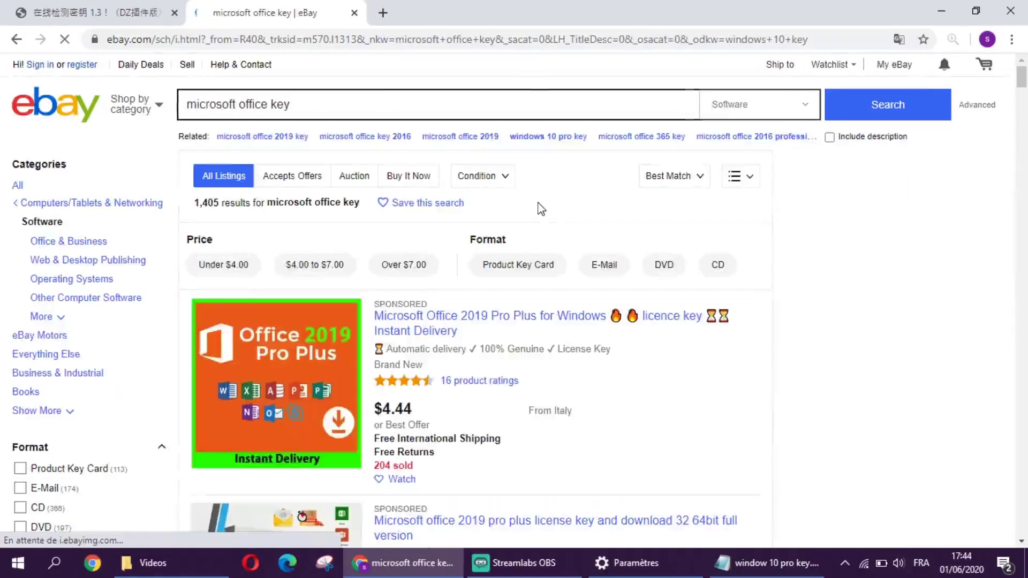
scroll(890, 295, down, 10)
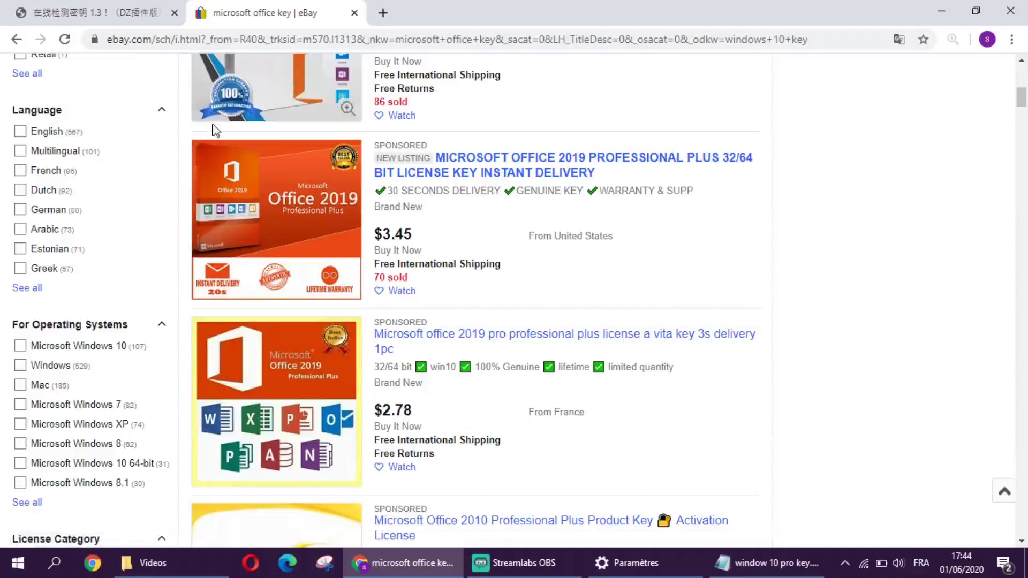
- Back on the key checker, select the old key in the Windows 10/8 field
click(117, 6)
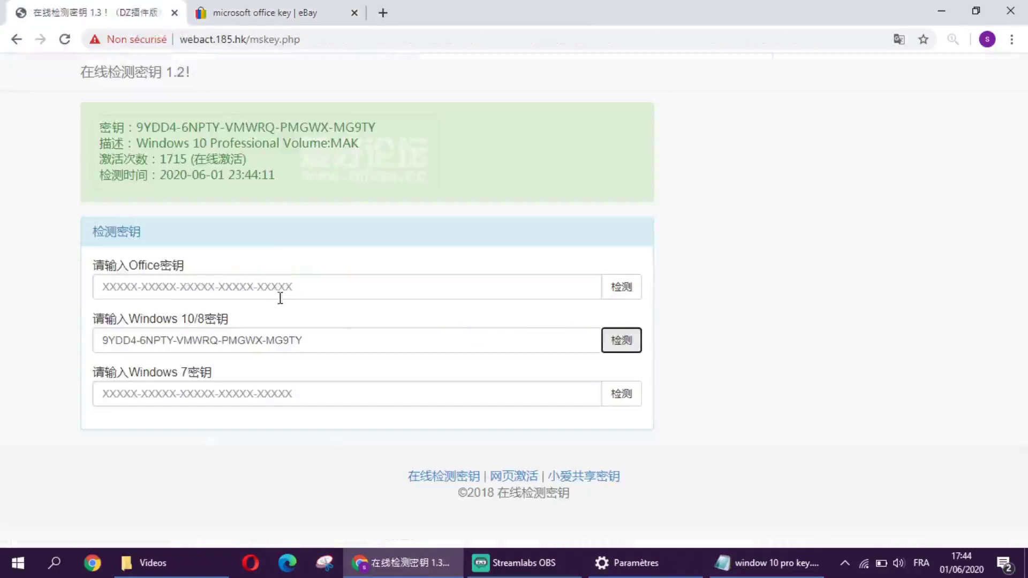
drag(326, 339, 90, 343)
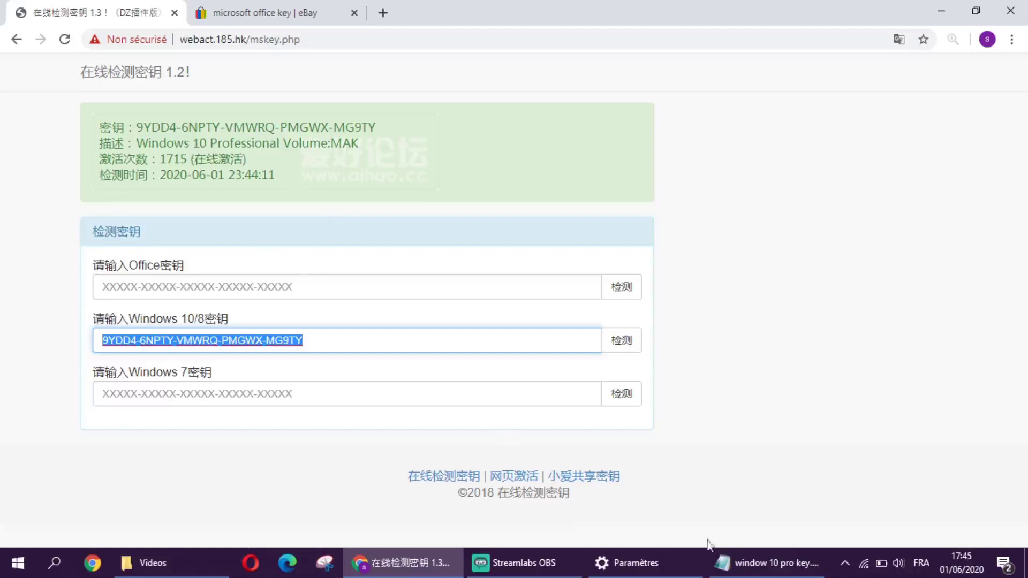
- Pick the key on the third line of the Notepad key list and return to the checker
click(767, 562)
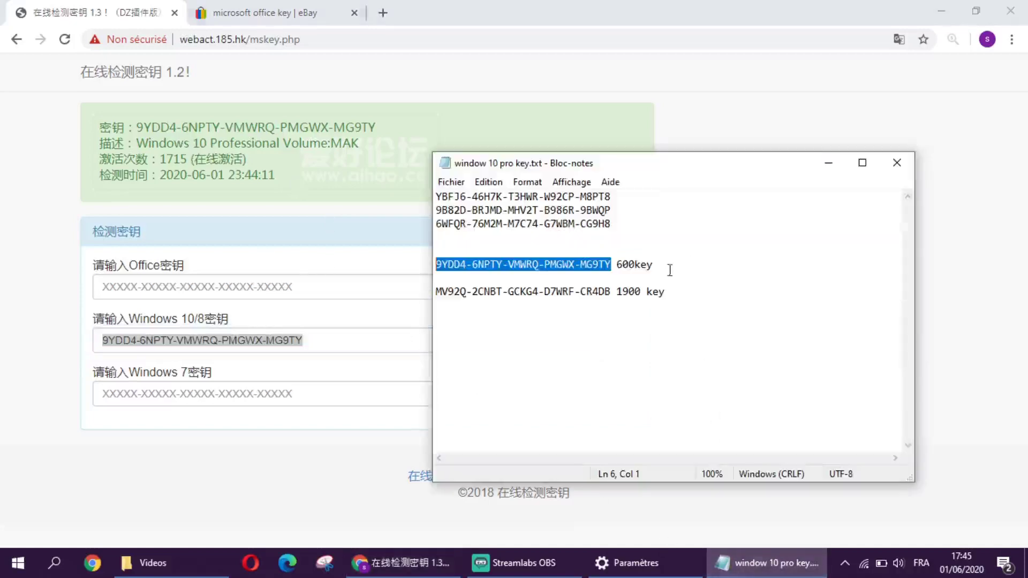
click(616, 228)
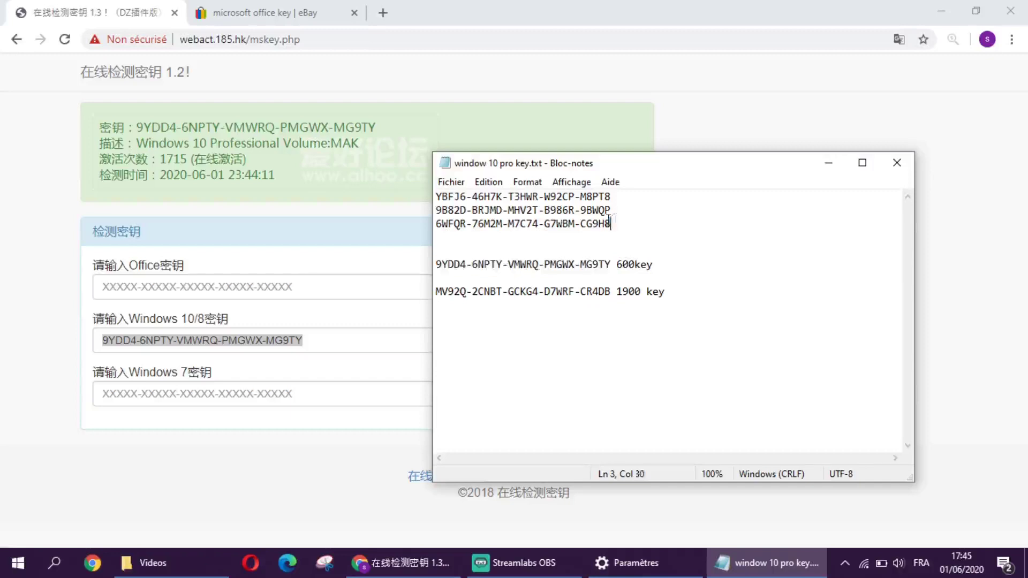
shift+click(433, 230)
key(ctrl+c)
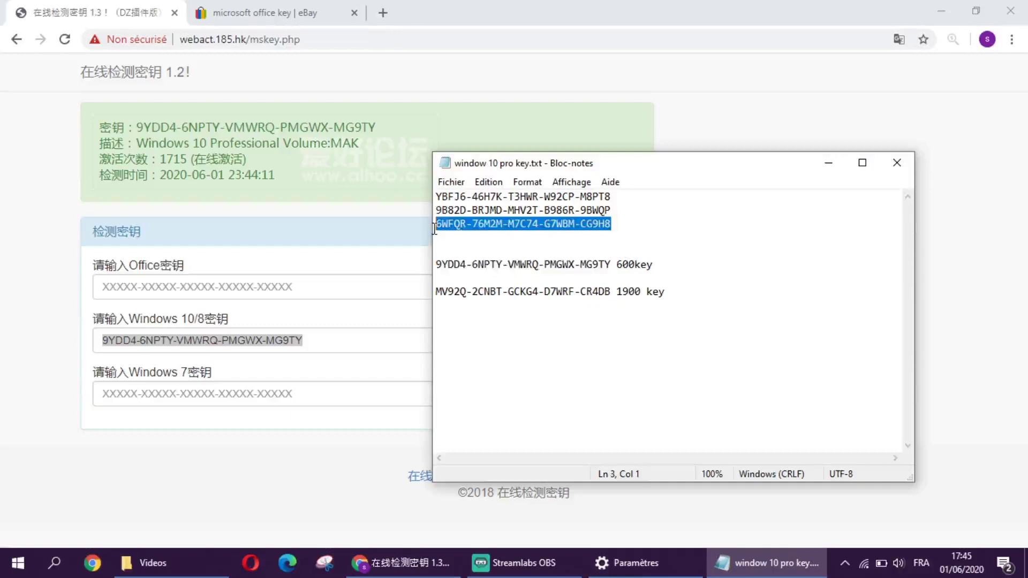
click(315, 345)
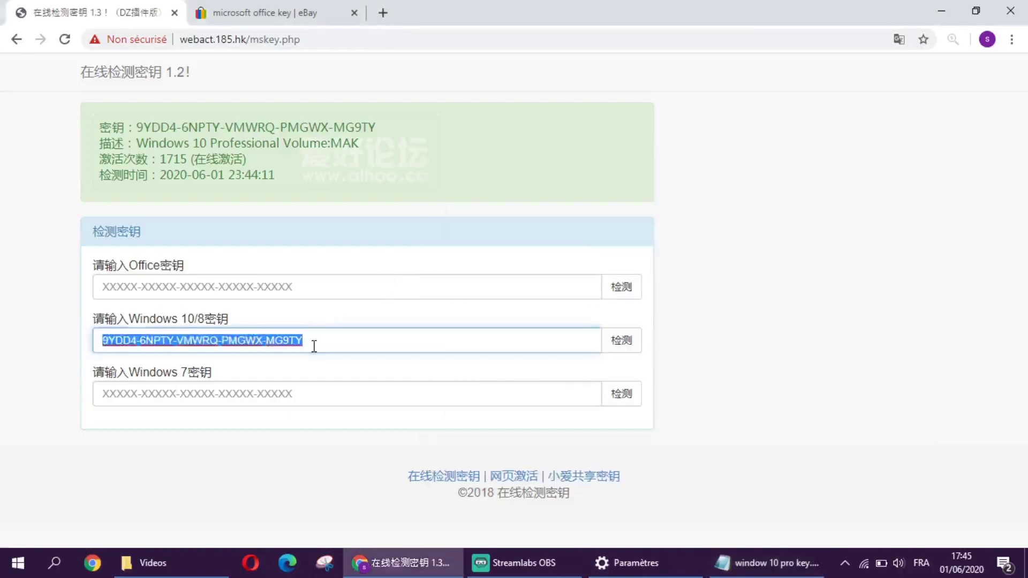
- Paste the new key over the old one and check it: Windows 7 Volume:MAK, 13 activations
key(ctrl+v)
click(639, 347)
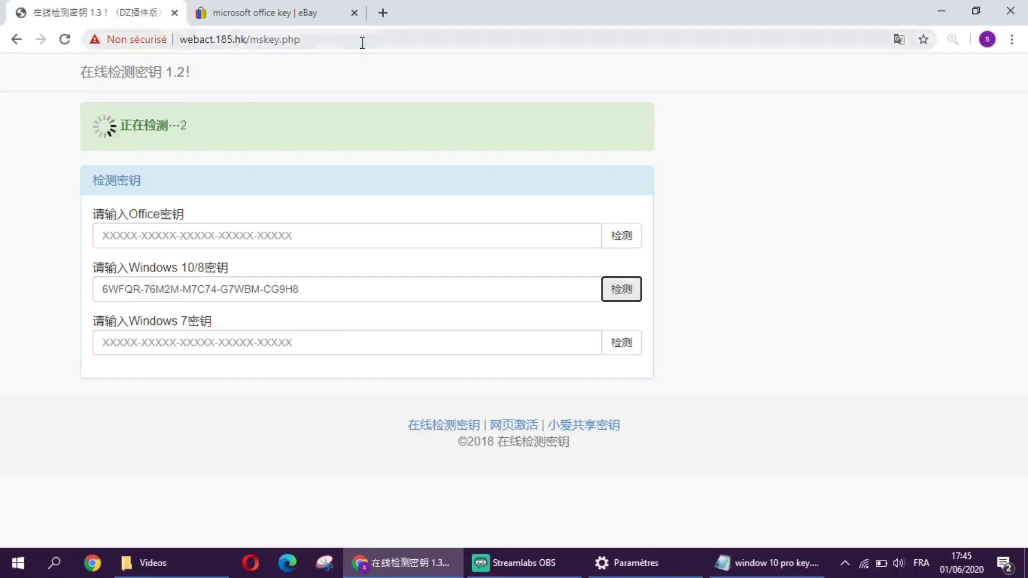
drag(362, 43, 181, 40)
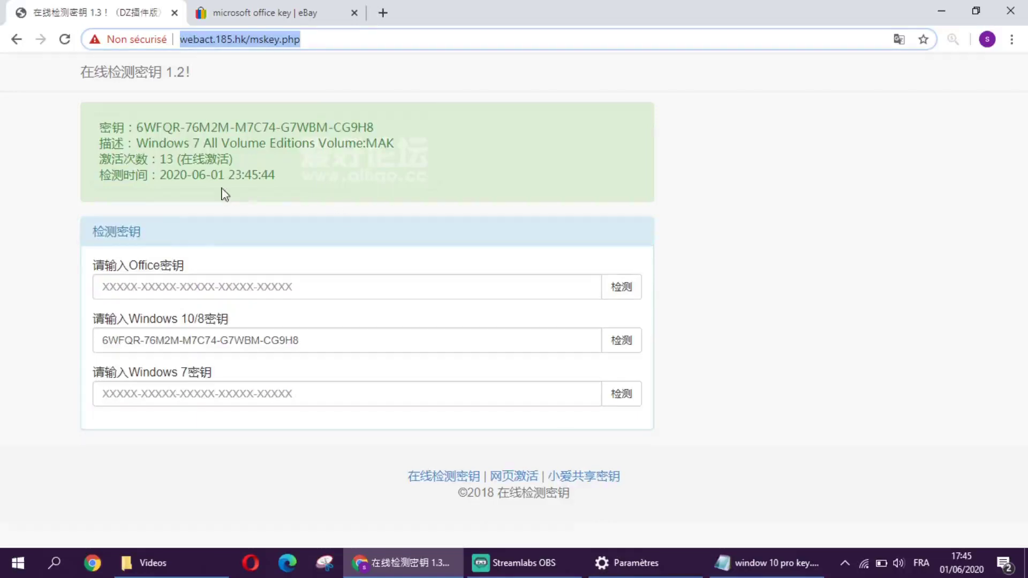
drag(333, 334, 93, 338)
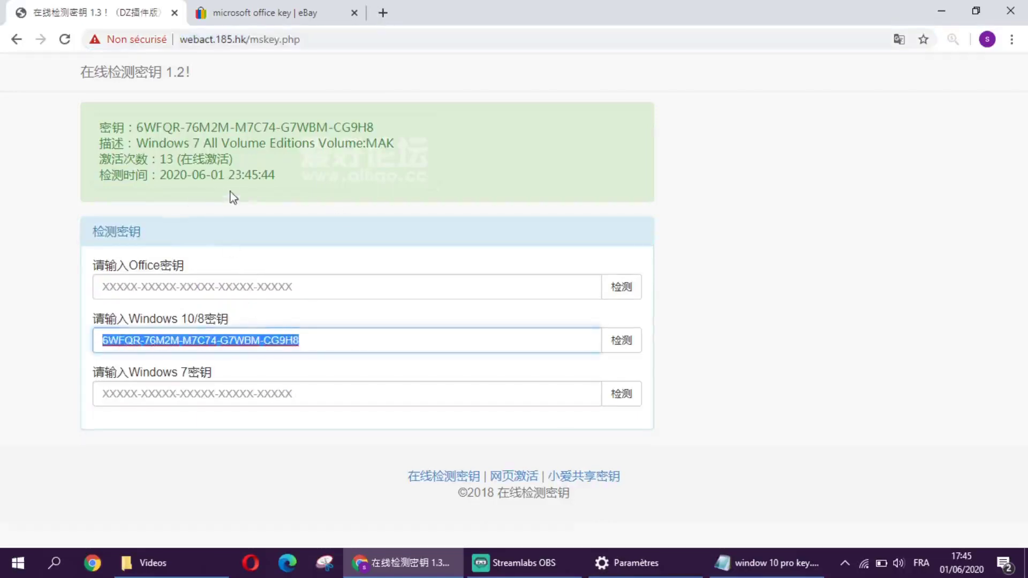
click(182, 160)
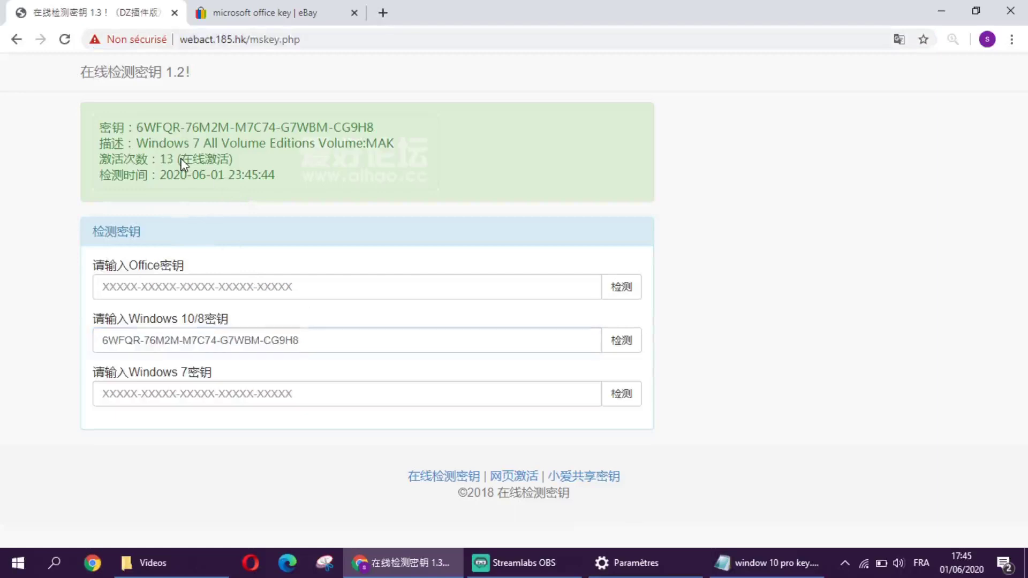